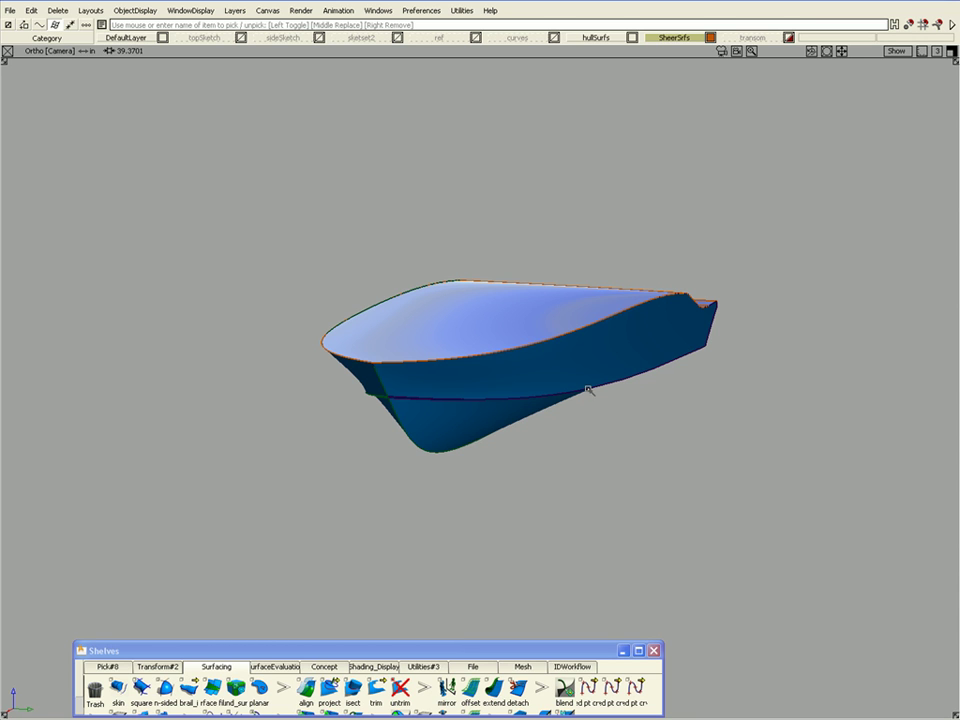
Step: Select the main deck surface plane#2 and turn on its CV/Hull display
alt+shift+drag(633, 357, 465, 206)
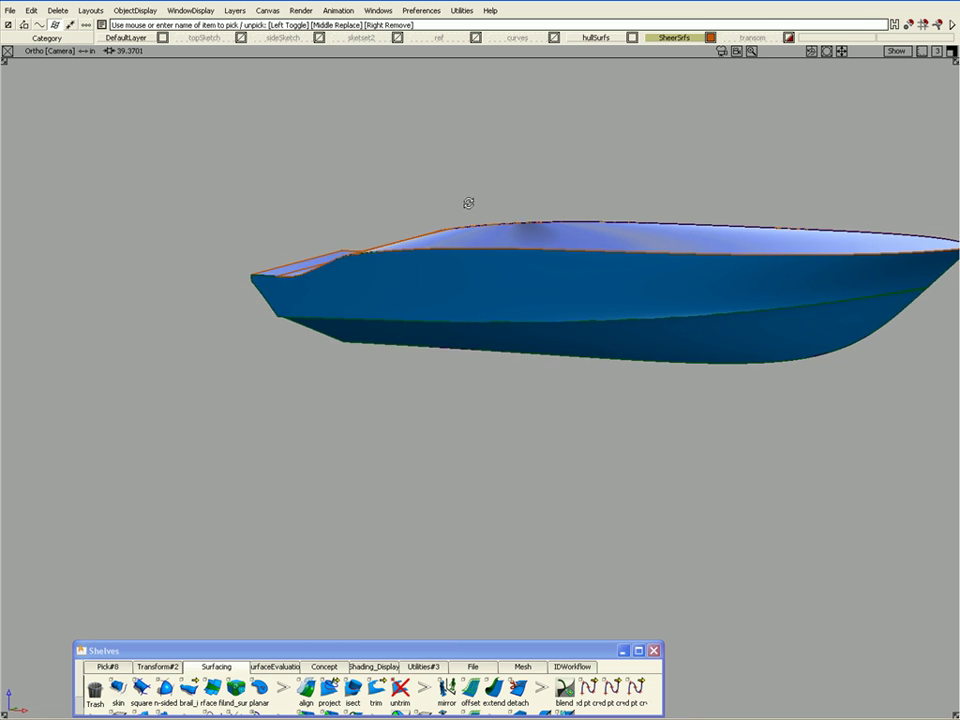
alt+shift+drag(690, 266, 572, 392)
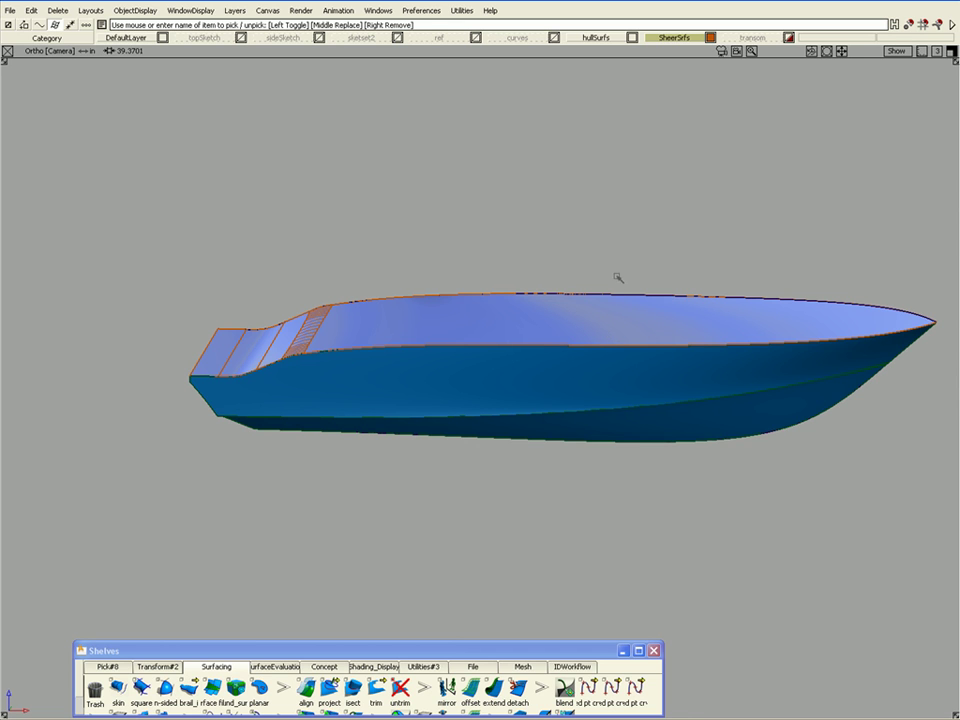
alt+shift+drag(623, 318, 478, 476)
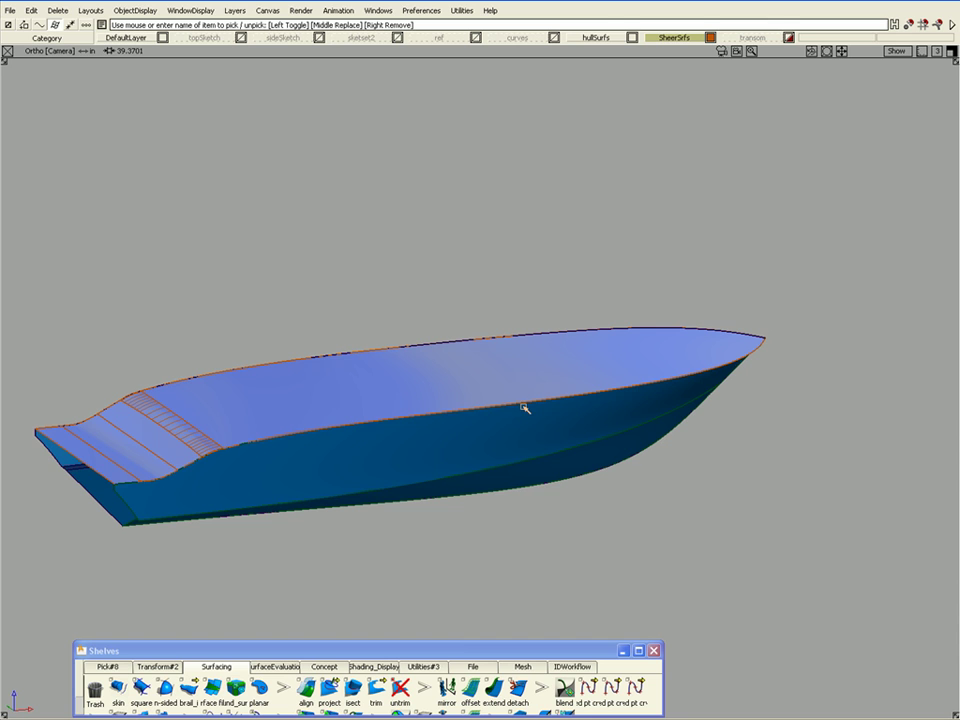
click(524, 405)
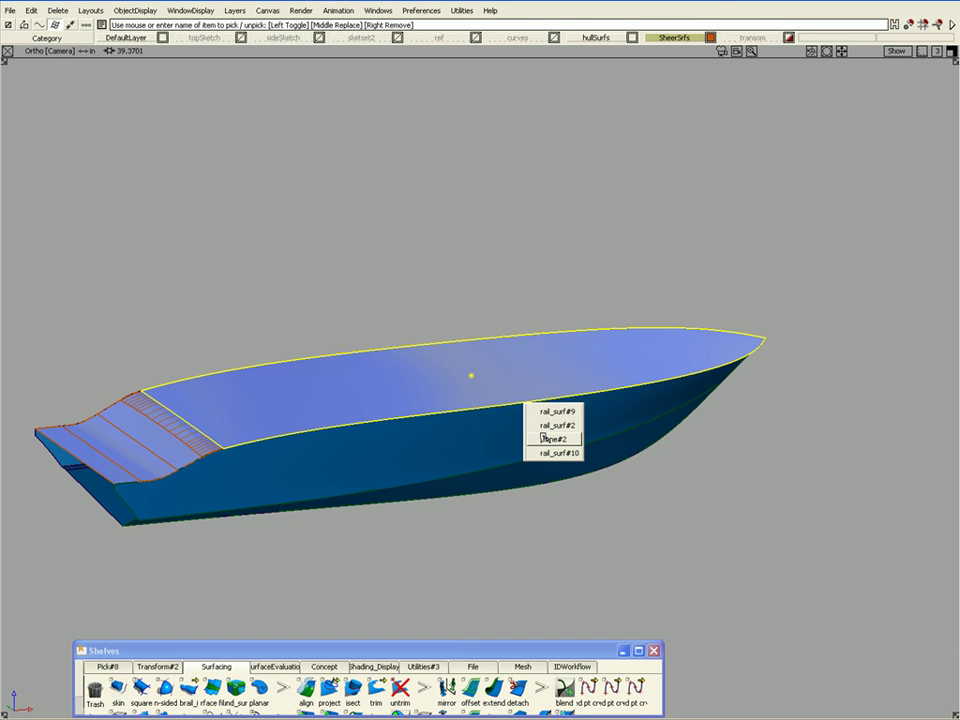
click(543, 439)
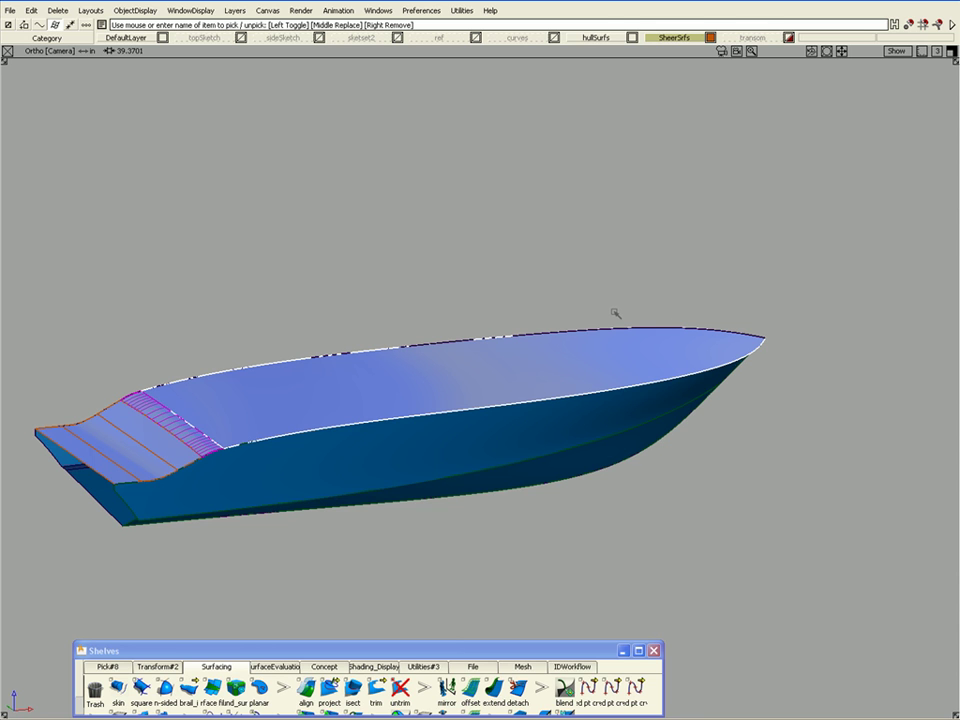
click(916, 326)
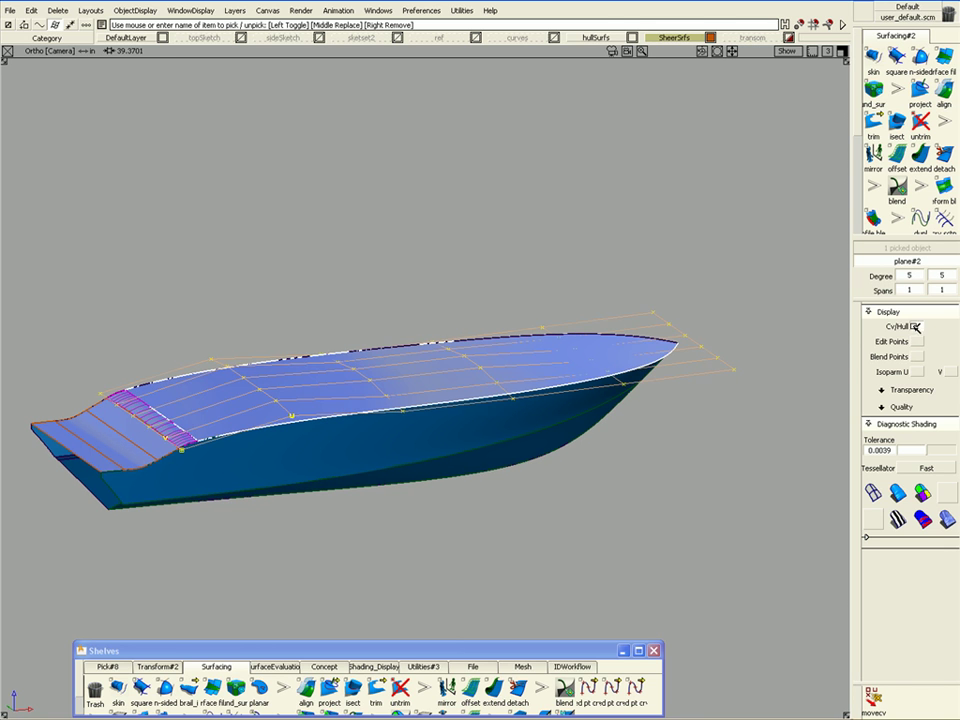
key(ctrl+a)
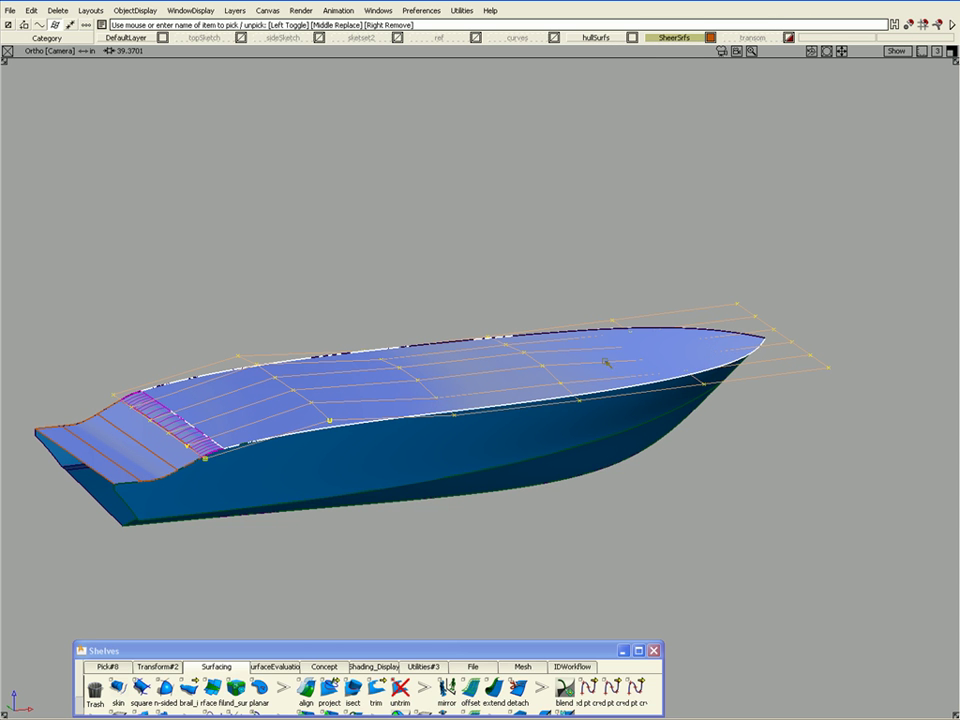
Step: Pick the four central CVs of the deck surface and raise them about 3.45 in along Z to crown the deck
key(alt+shift)
alt+shift+drag(447, 370, 549, 437)
ctrl+shift+drag(511, 403, 513, 336)
ctrl+shift+drag(513, 336, 548, 341)
drag(409, 357, 461, 381)
drag(516, 328, 452, 362)
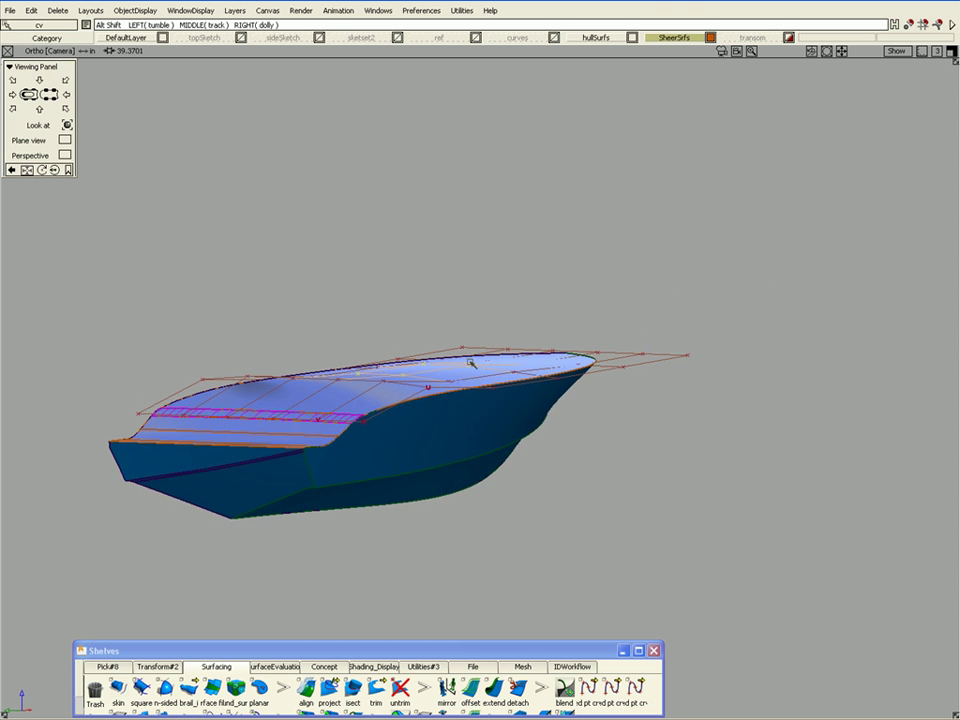
alt+shift+middle_drag(446, 360, 534, 336)
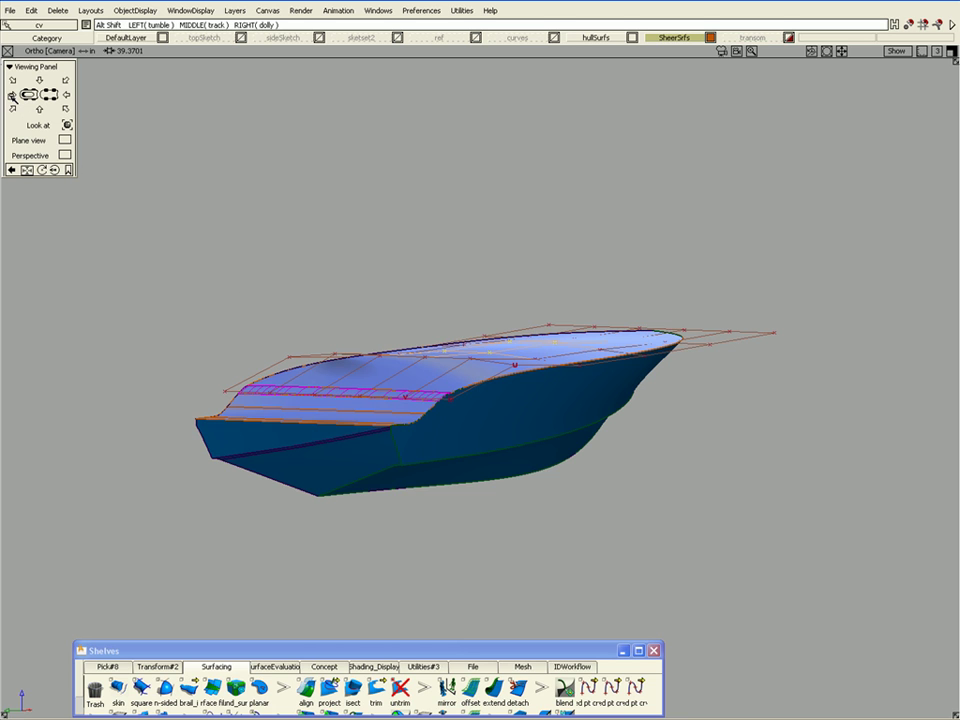
alt+shift+click(12, 94)
alt+shift+right_drag(452, 385, 473, 327)
ctrl+shift+middle_drag(566, 309, 565, 278)
right_drag(587, 290, 587, 276)
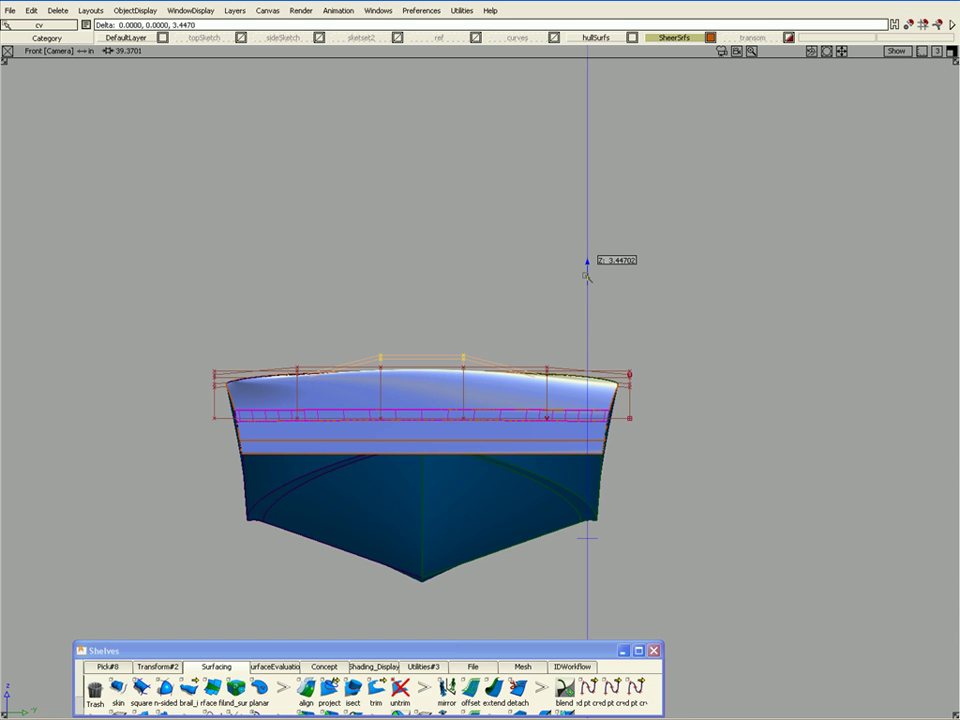
click(564, 392)
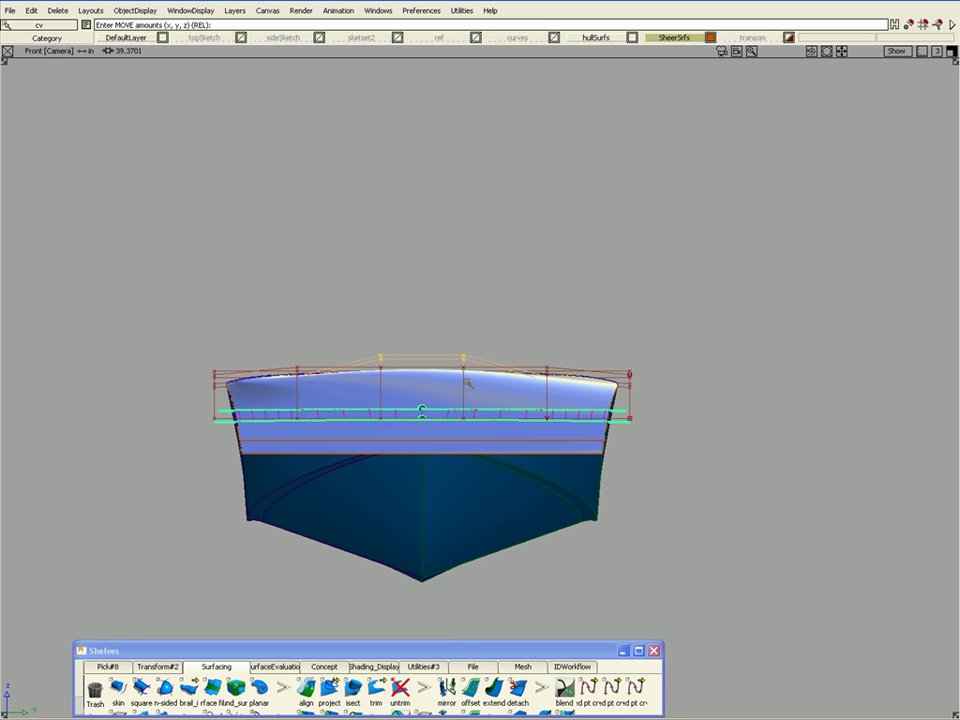
Step: Raise the four central deck CVs slightly in small increments with the aft fillet surface in close view
alt+shift+right_drag(435, 398, 470, 292)
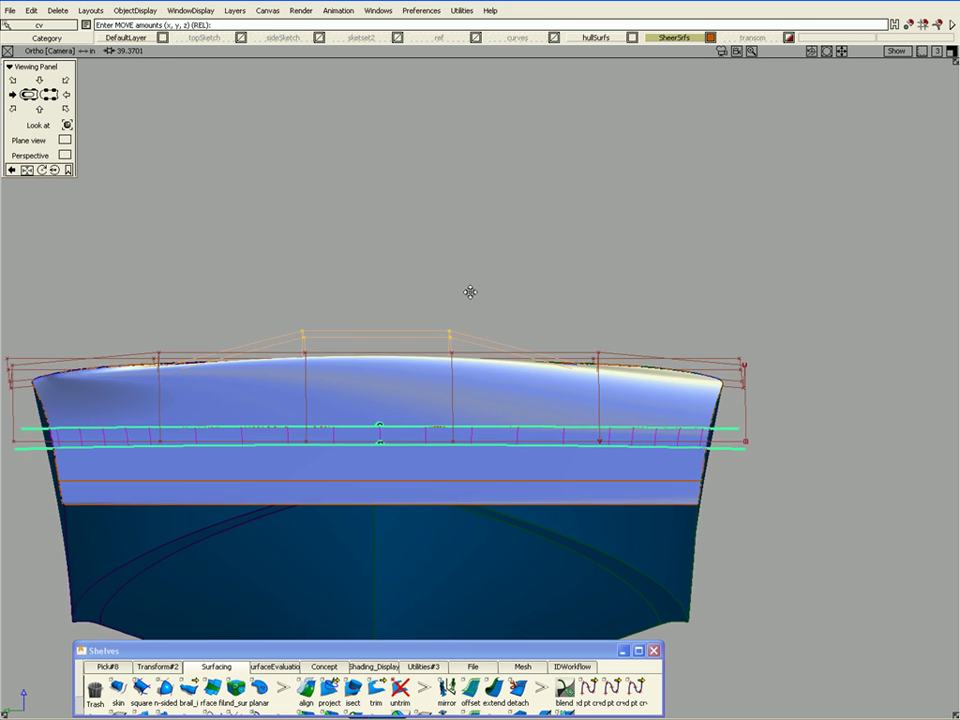
alt+shift+middle_drag(470, 292, 628, 195)
alt+shift+drag(628, 195, 540, 325)
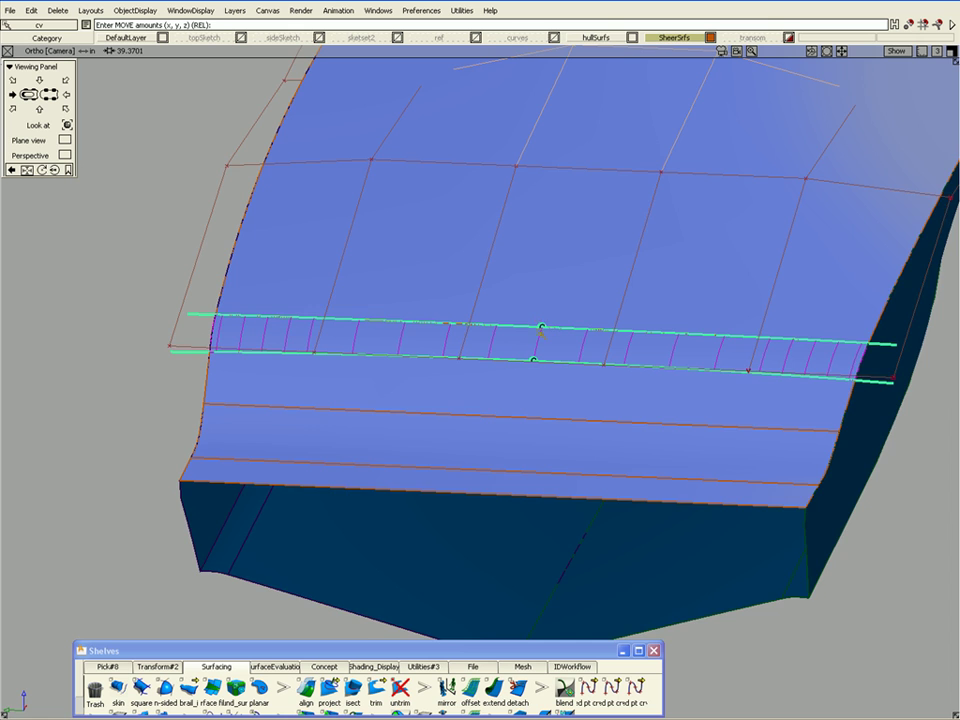
mouse_move(542, 331)
alt+shift+right_down()
mouse_move(549, 285)
mouse_move(553, 298)
mouse_move(529, 338)
alt+shift+right_up()
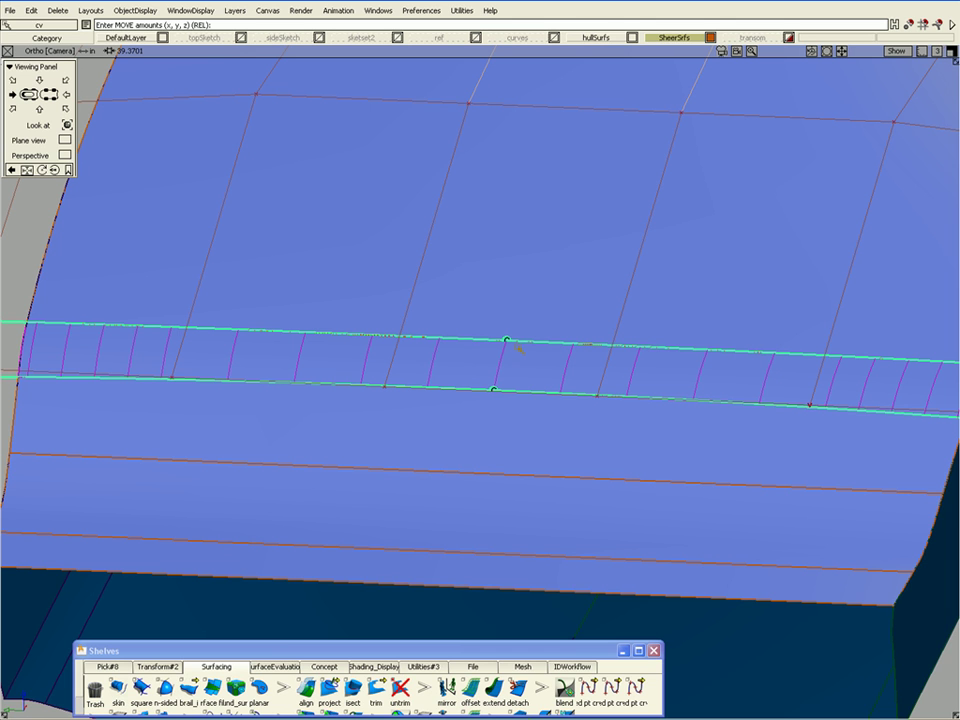
alt+shift+drag(514, 351, 553, 264)
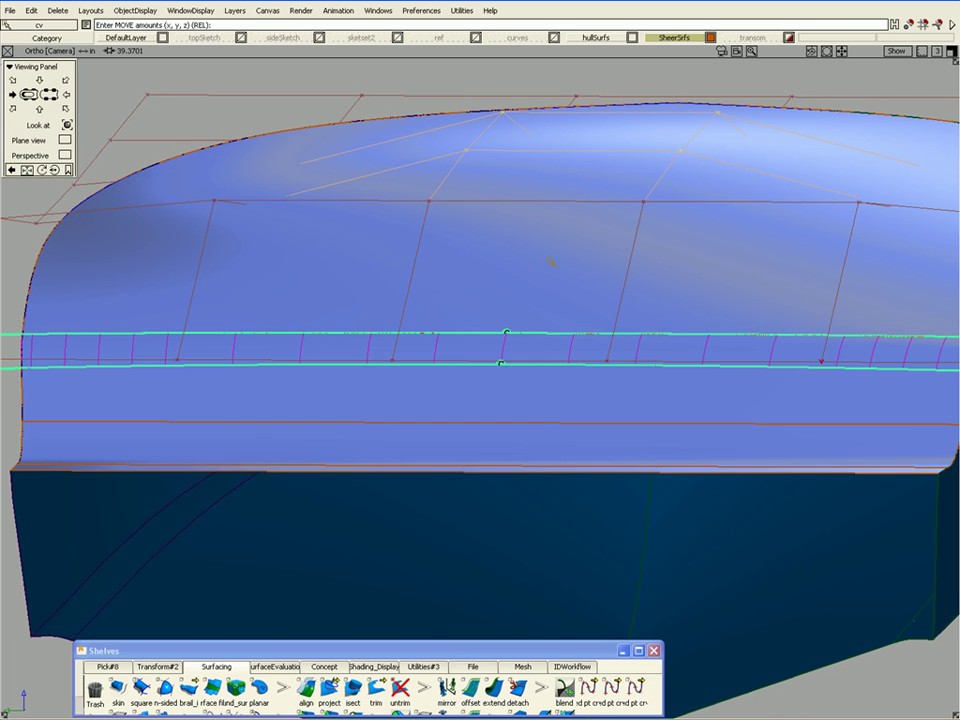
alt+shift+middle_drag(553, 264, 549, 287)
right_drag(549, 279, 545, 269)
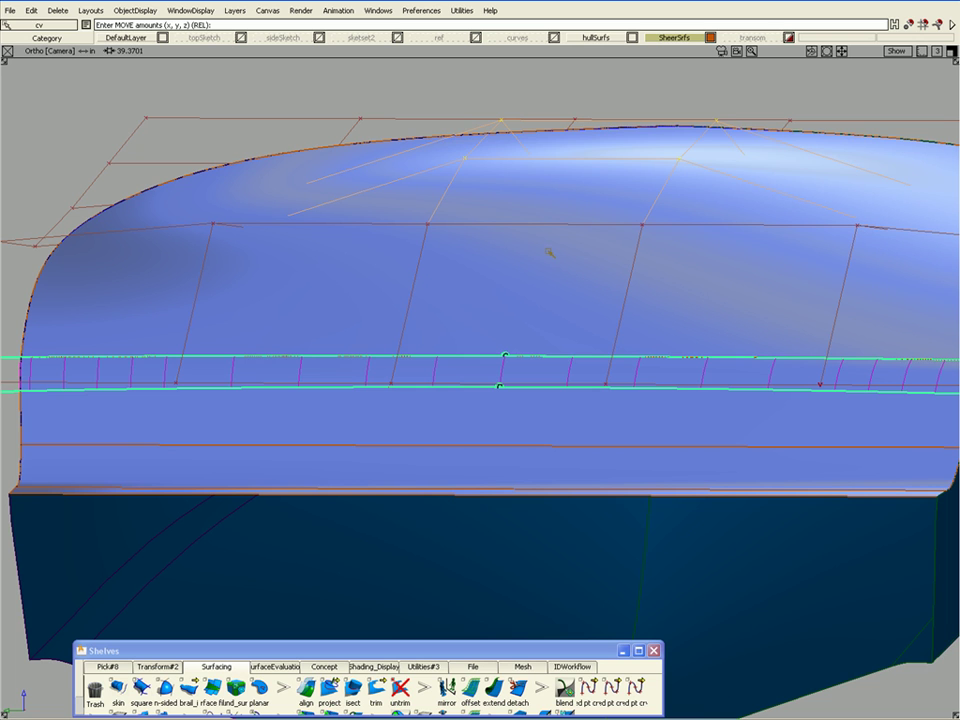
mouse_move(548, 259)
right_down()
mouse_move(549, 267)
mouse_move(549, 259)
right_up()
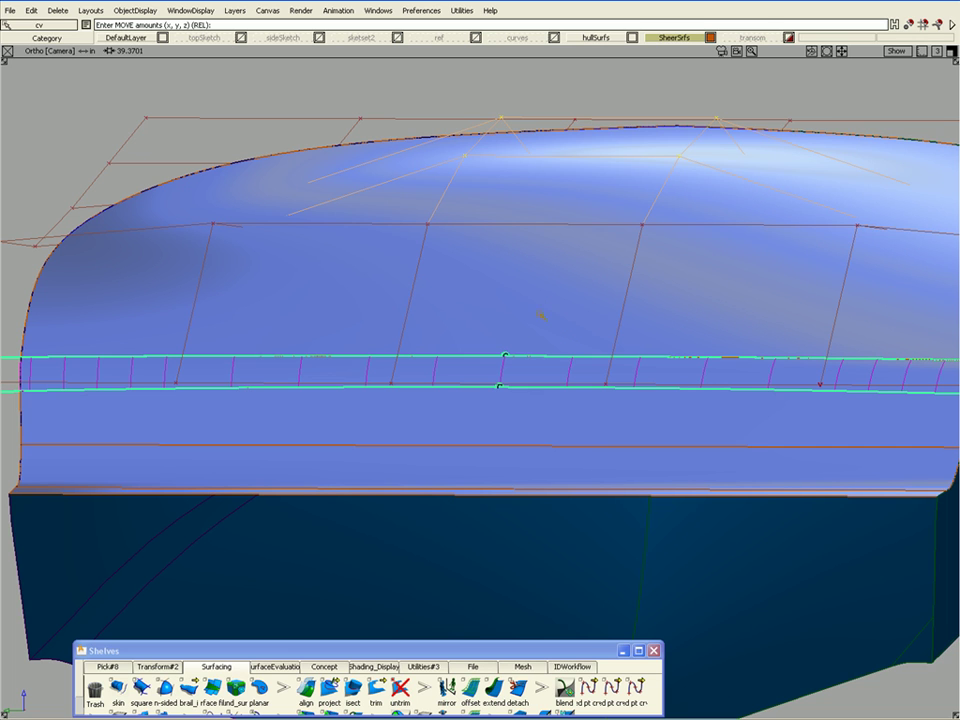
right_drag(541, 315, 540, 289)
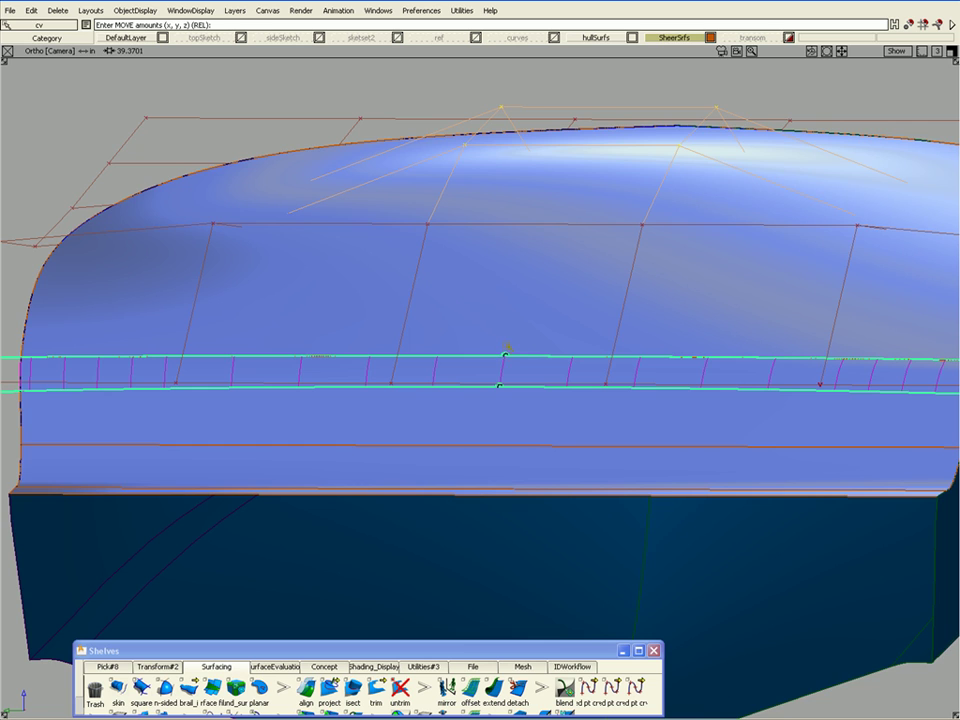
Step: Raise the same deck CVs much higher along Z while watching the aft fillet's contact lines from above
alt+shift+drag(532, 346, 655, 500)
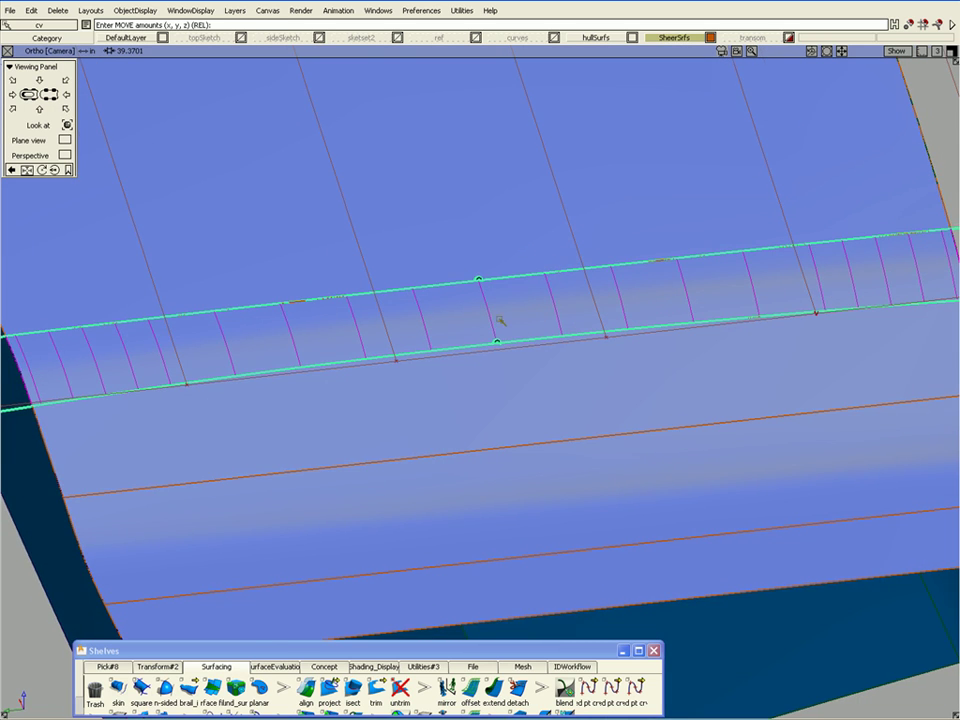
alt+shift+right_drag(499, 319, 510, 240)
alt+shift+drag(510, 240, 440, 565)
alt+shift+right_drag(491, 371, 487, 543)
alt+shift+drag(486, 543, 484, 392)
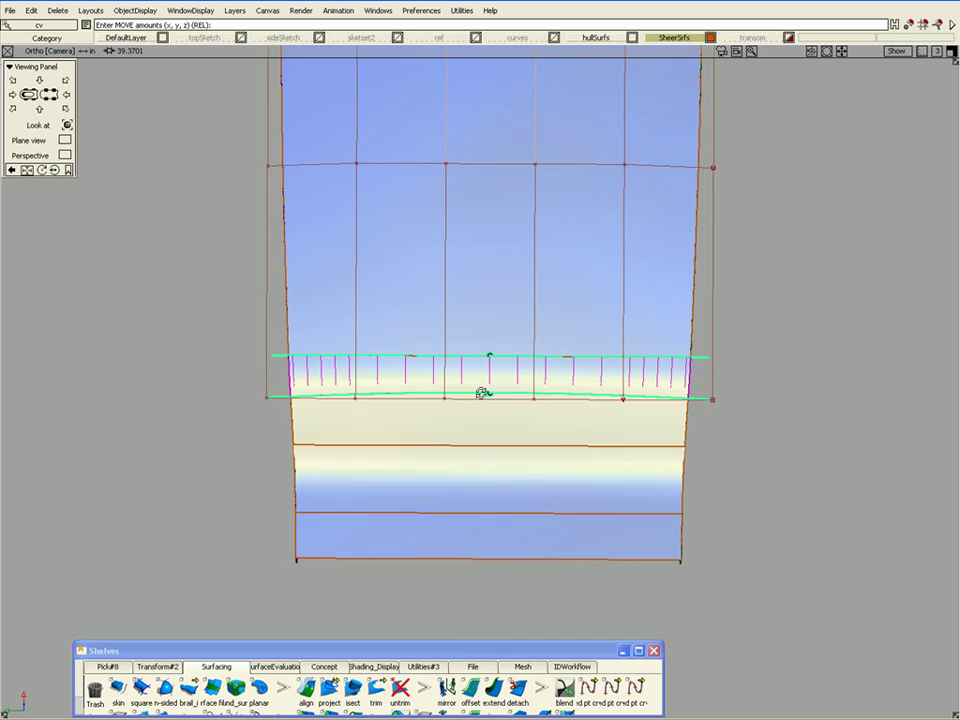
right_drag(762, 372, 762, 326)
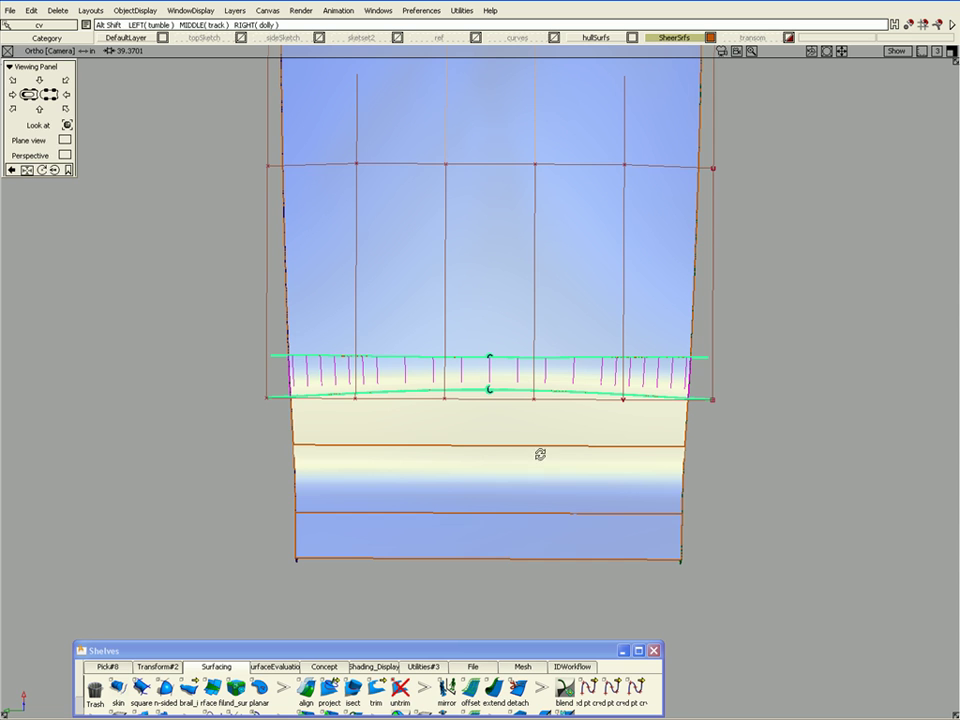
Step: Examine the crown of the deck surface in the front view and from the bow
alt+shift+drag(540, 454, 319, 210)
click(12, 96)
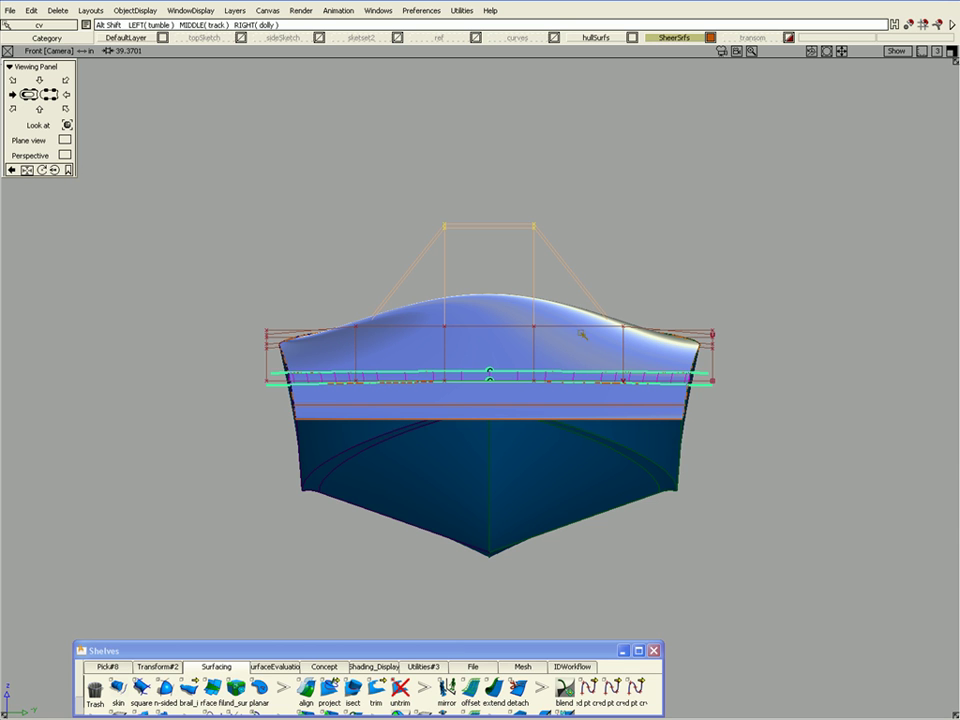
alt+shift+drag(490, 258, 389, 427)
alt+shift+middle_drag(389, 427, 493, 345)
alt+shift+drag(576, 375, 551, 364)
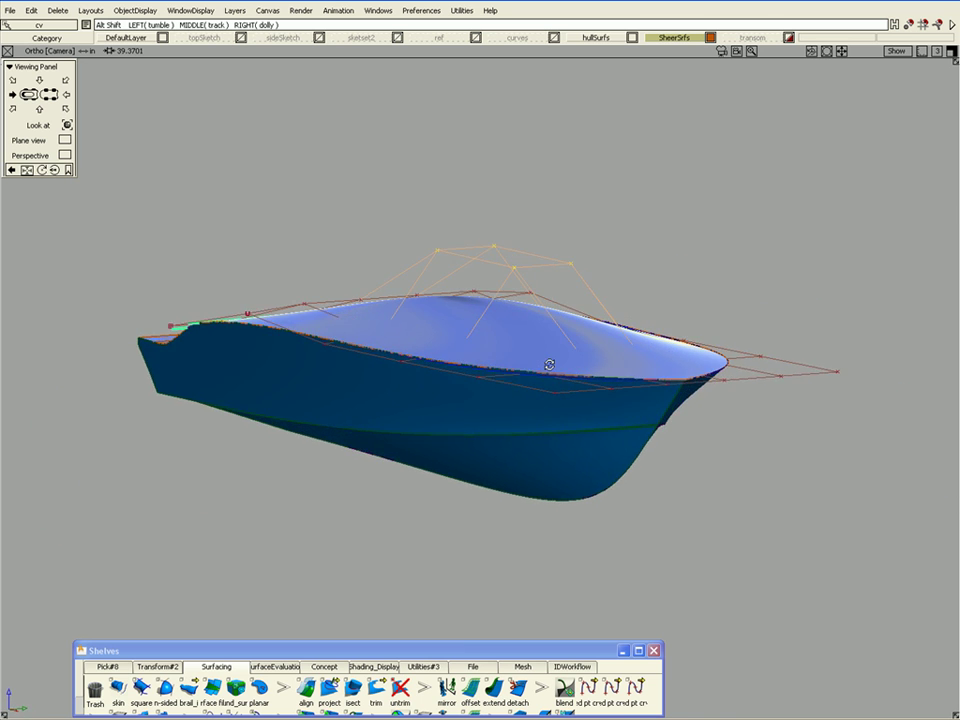